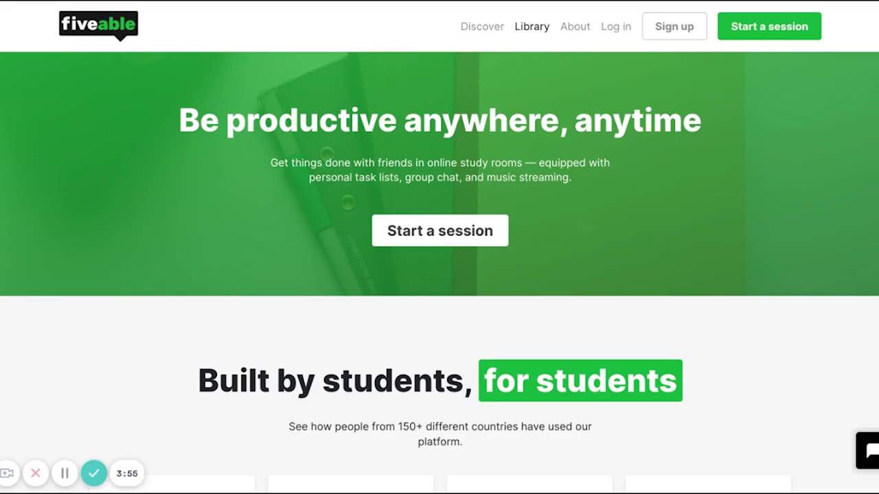
Step: Open the sign-up form, peek at the Log in tab, then return to Sign up
left_click(647, 27)
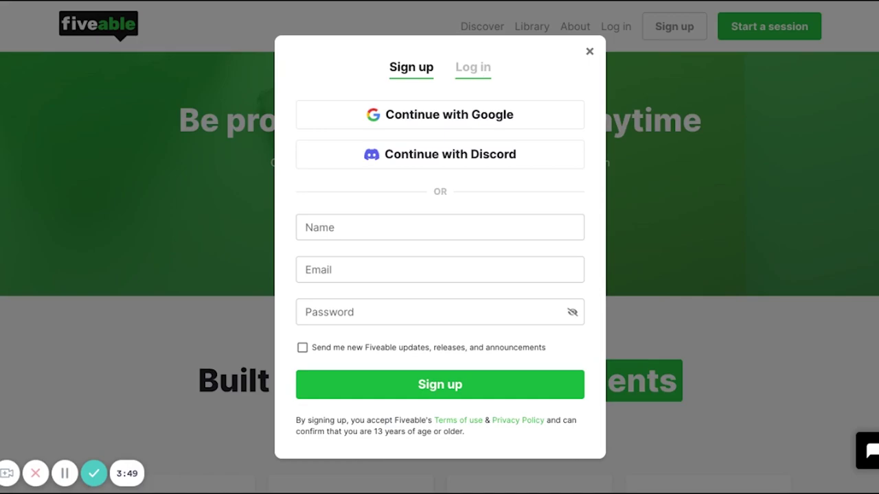
left_click(475, 74)
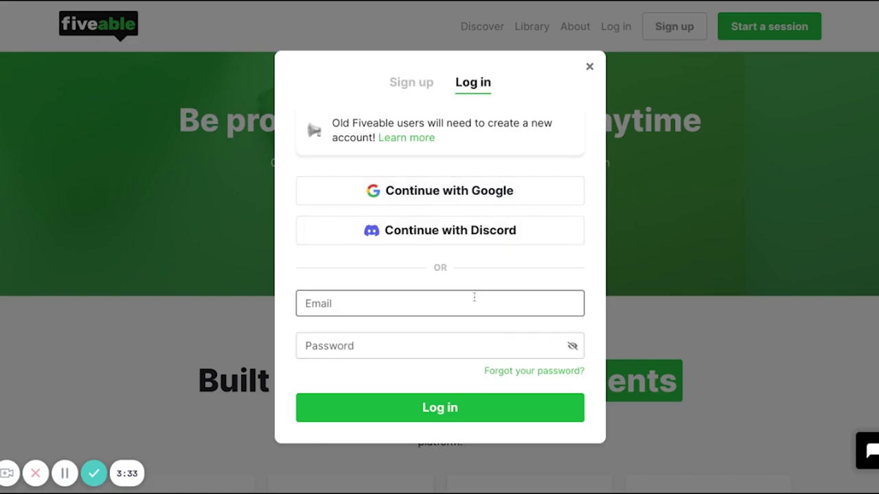
left_click(406, 83)
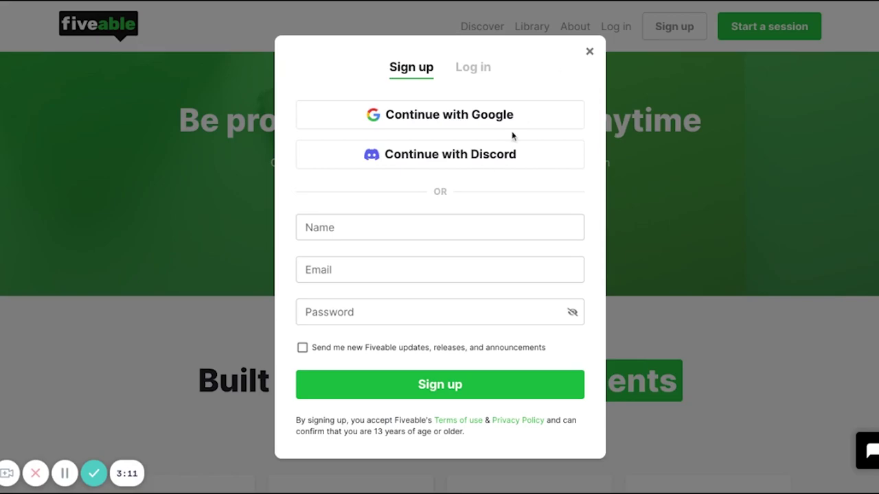
left_click(451, 232)
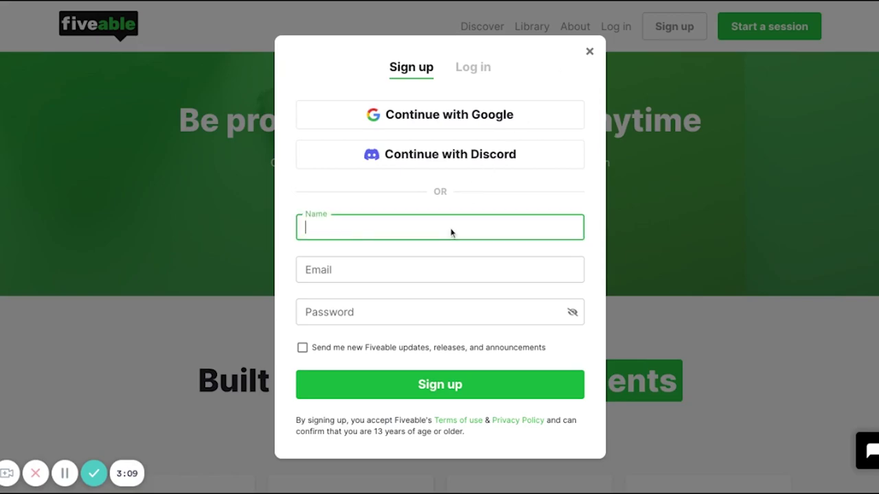
Step: Enter an account name, a corrected e-mail address and a password, then submit
type("test alicia")
left_click(437, 267)
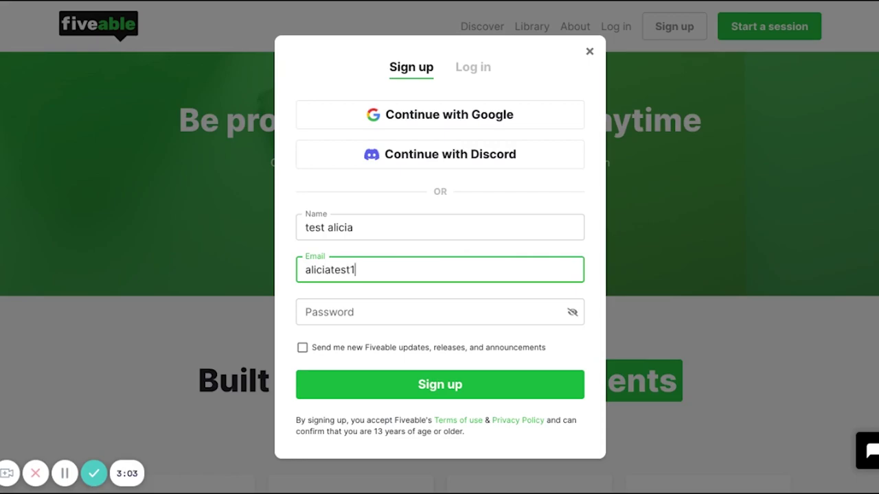
left_click(429, 308)
type("•••••••••")
left_click(434, 389)
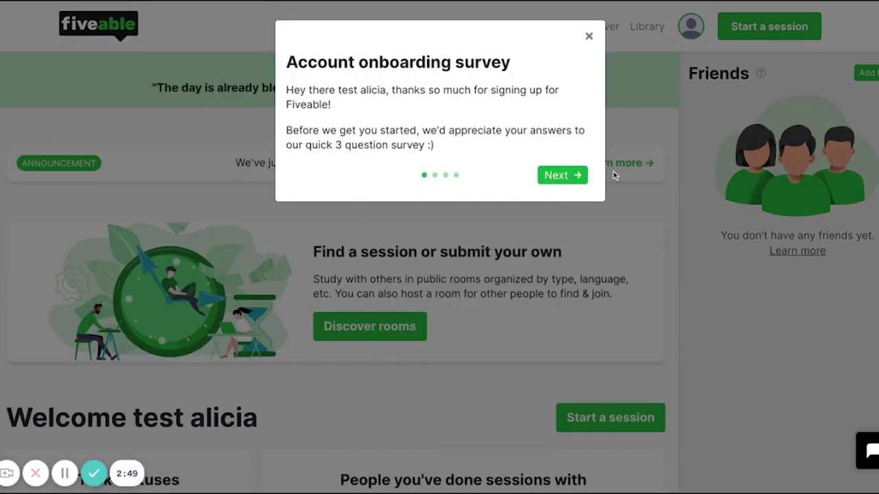
Step: Close the onboarding survey dialog to reveal the welcome dashboard
left_click(588, 36)
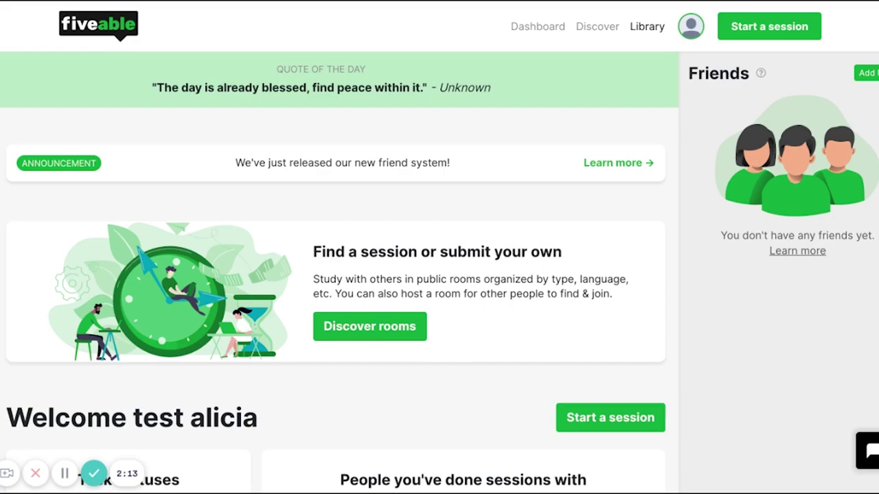
Step: Scroll the dashboard, then browse the Customization, Notifications and Account settings pages
scroll(521, 237, "down", 7)
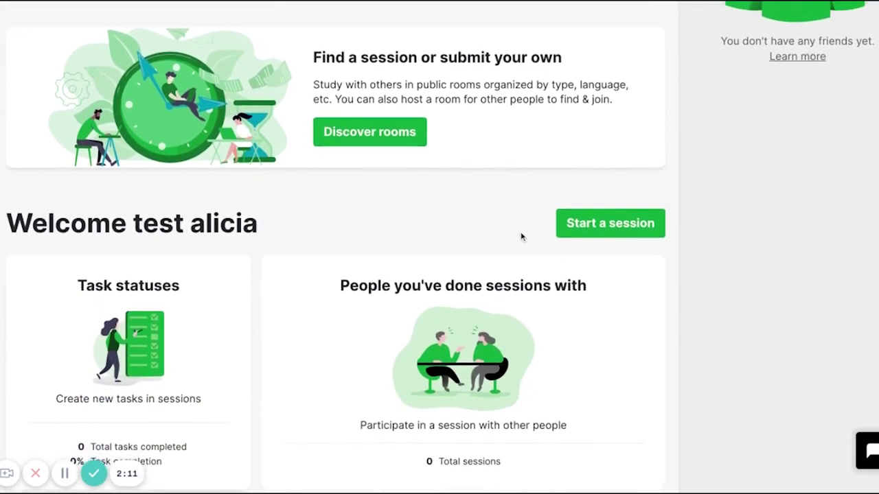
scroll(439, 247, "down", 3)
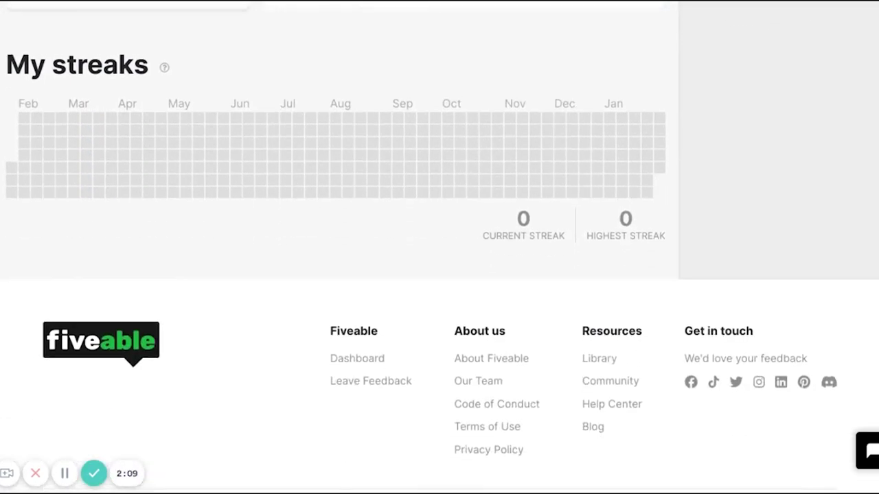
scroll(440, 248, "up", 10)
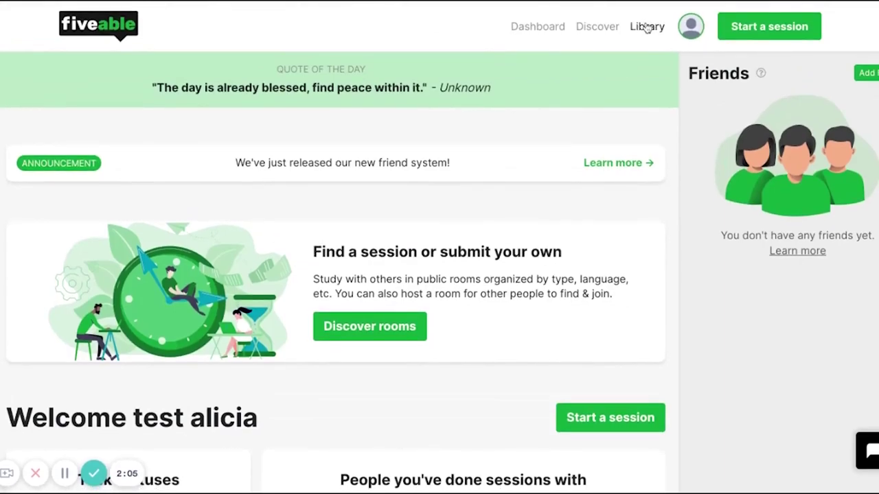
left_click(692, 27)
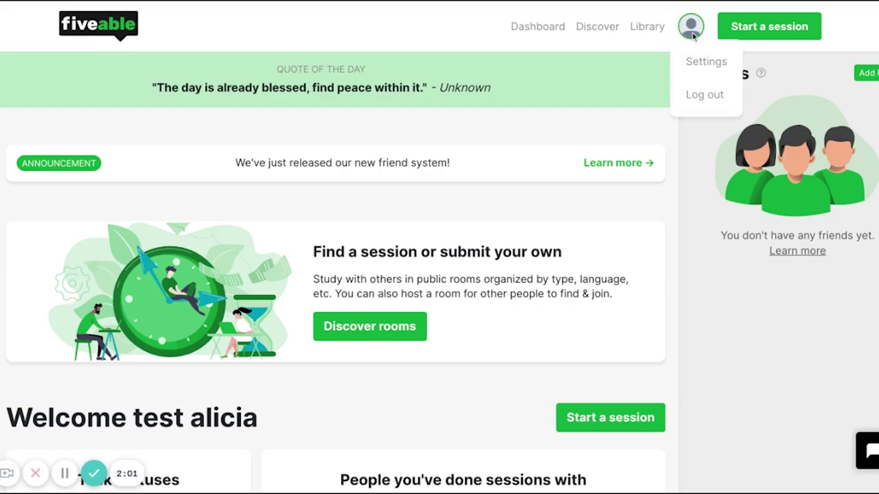
left_click(704, 62)
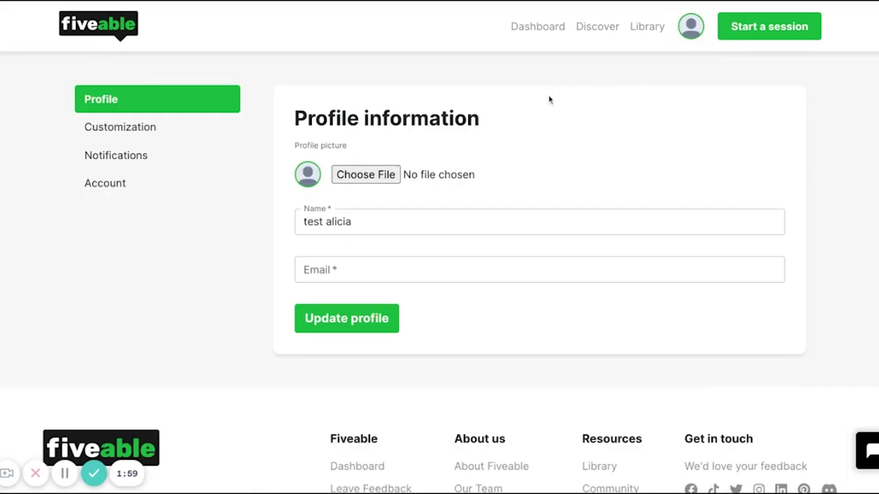
left_click(160, 128)
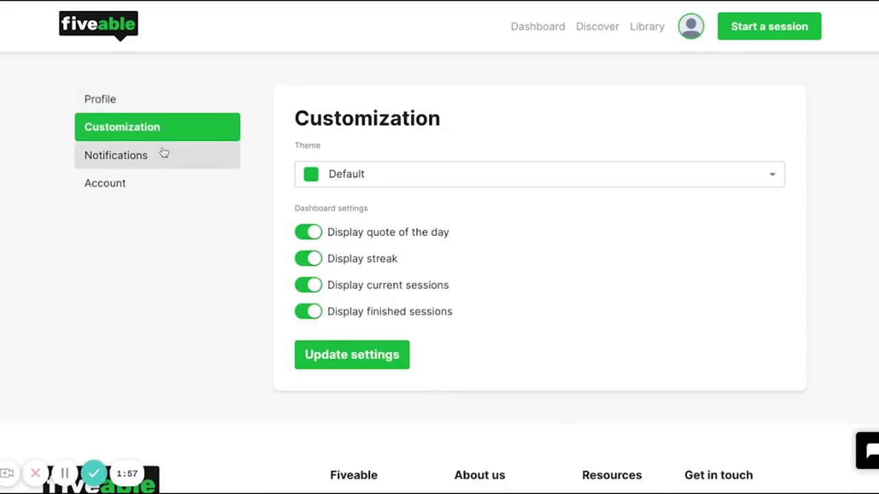
left_click(163, 154)
left_click(162, 185)
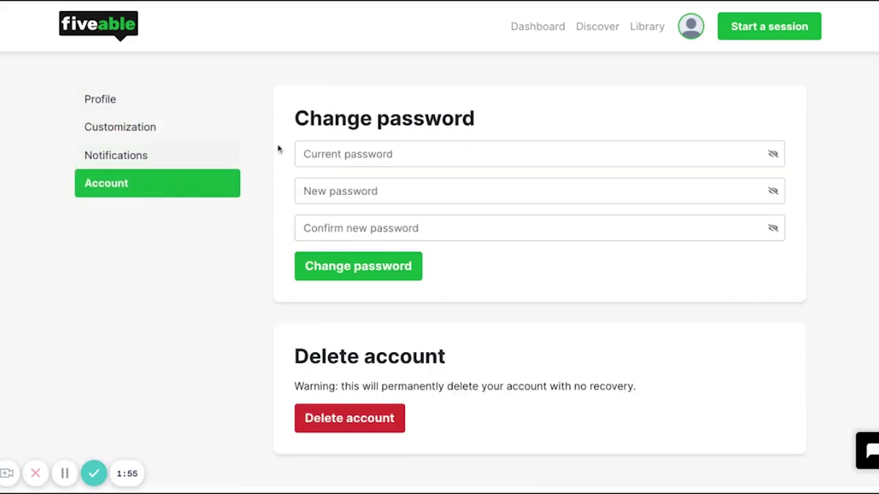
Step: Close the account menu without logging out and go to Start a session
left_click(691, 28)
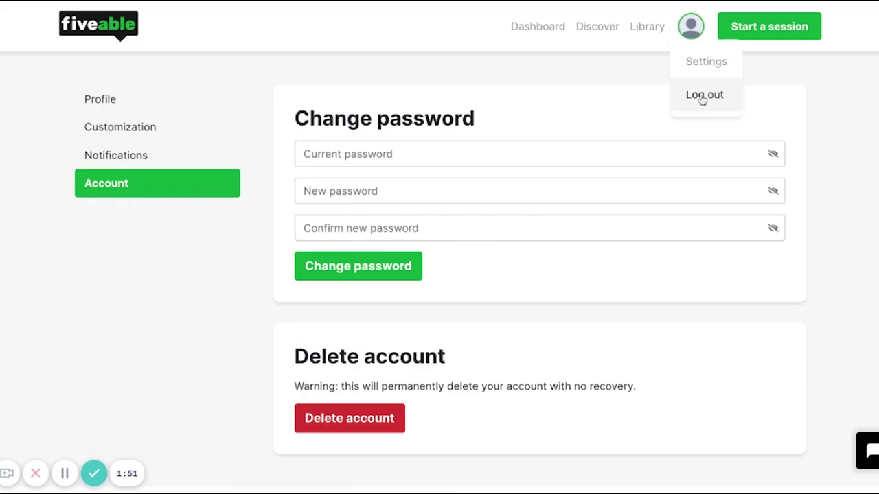
left_click(708, 49)
left_click(784, 28)
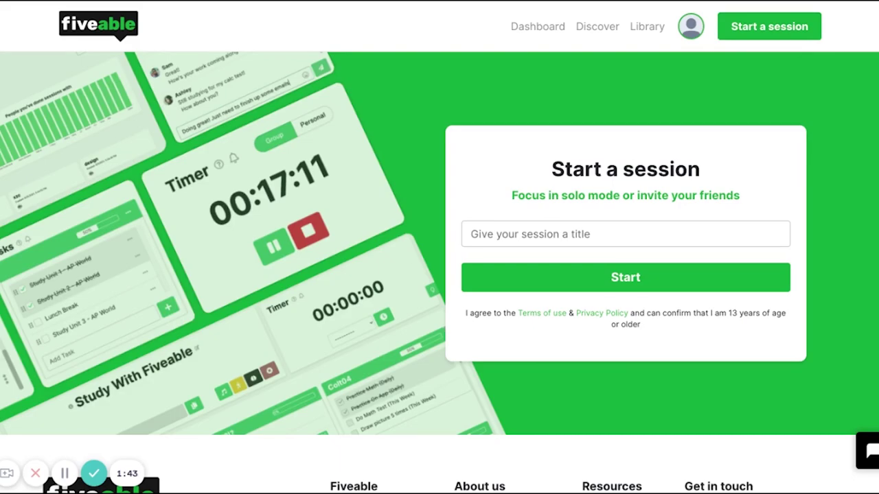
Step: Start a study session titled 'test'
left_click(670, 236)
left_click(644, 344)
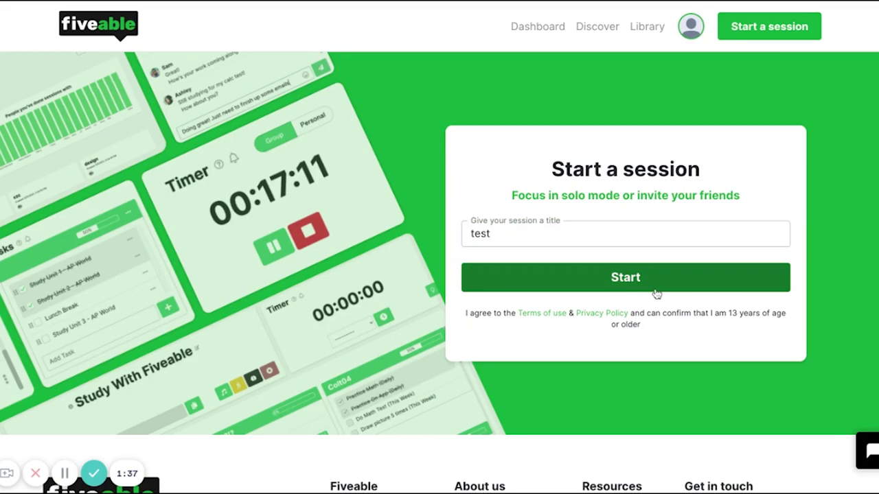
left_click(655, 289)
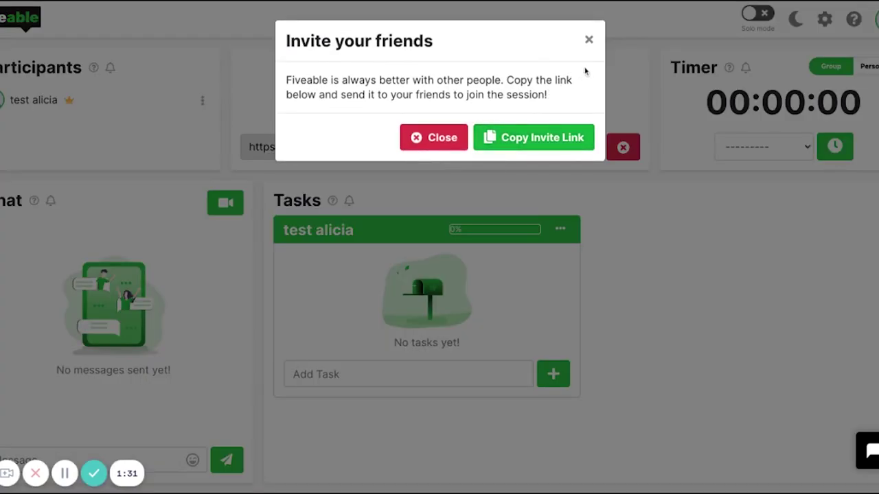
Step: Dismiss the invite and tour prompts, then end the session to view its summary
left_click(585, 38)
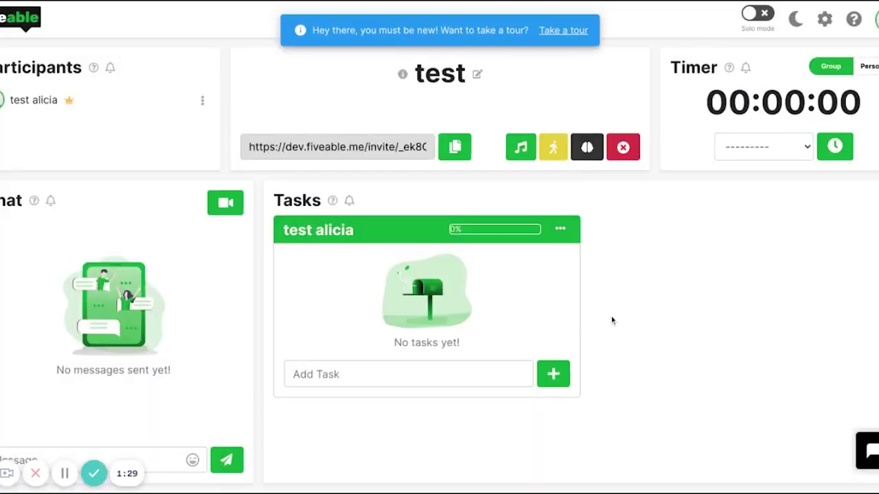
left_click(562, 31)
left_click(500, 207)
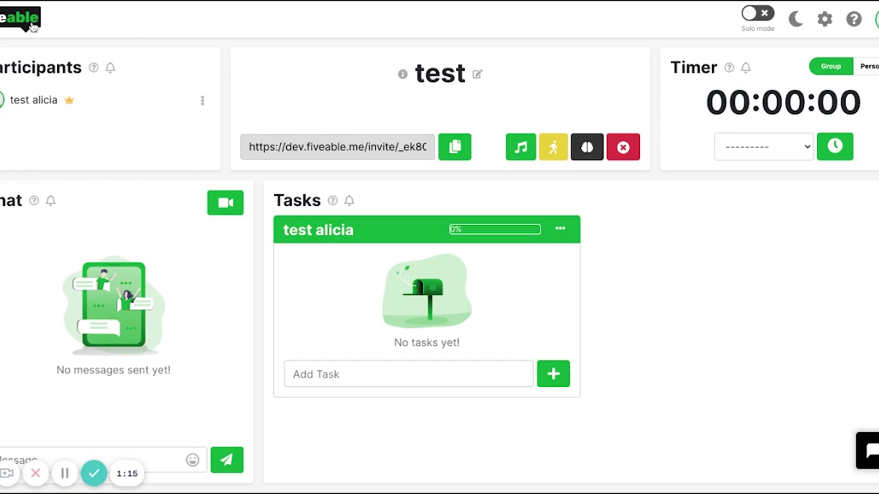
left_click(623, 147)
left_click(565, 233)
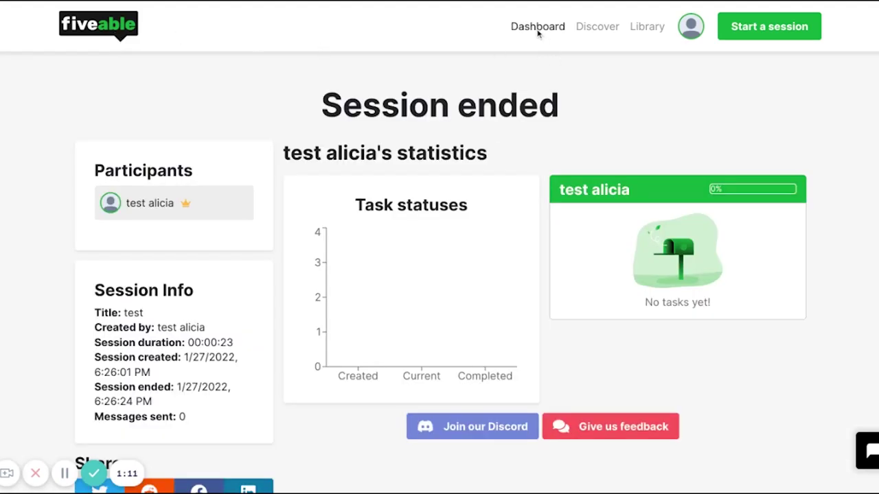
Step: Go back to the dashboard and open the Olive-Bot help chat
left_click(537, 30)
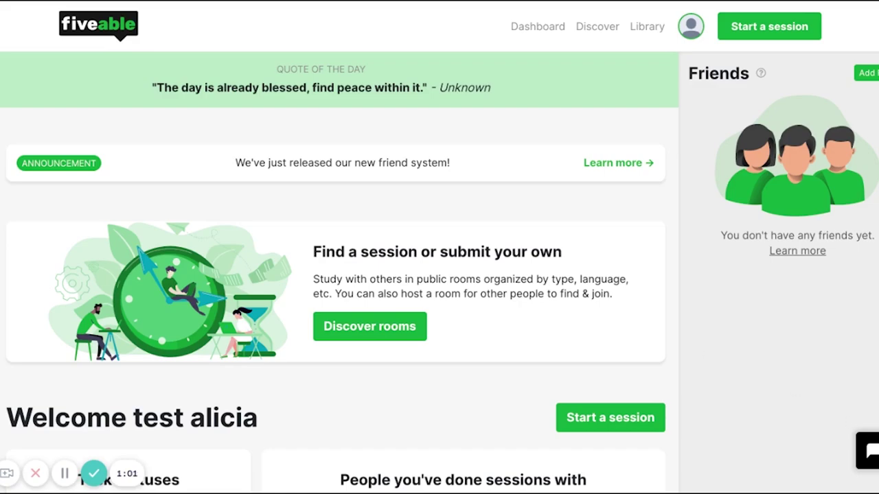
left_click(868, 450)
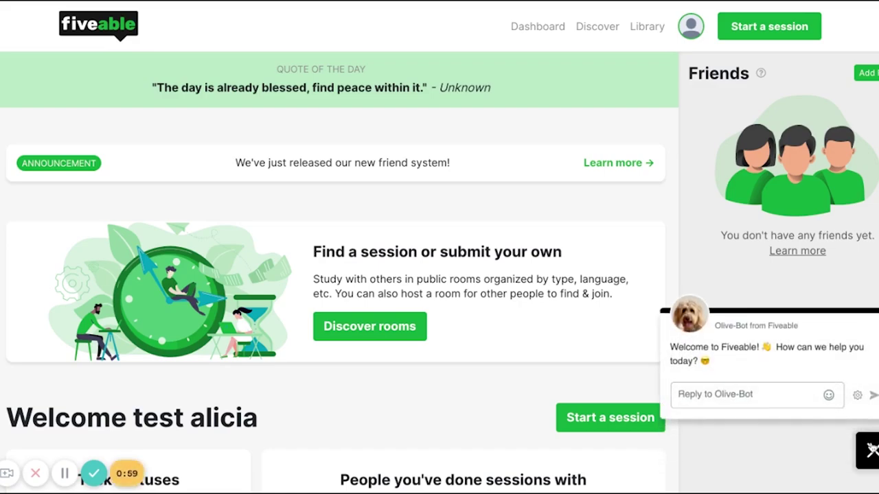